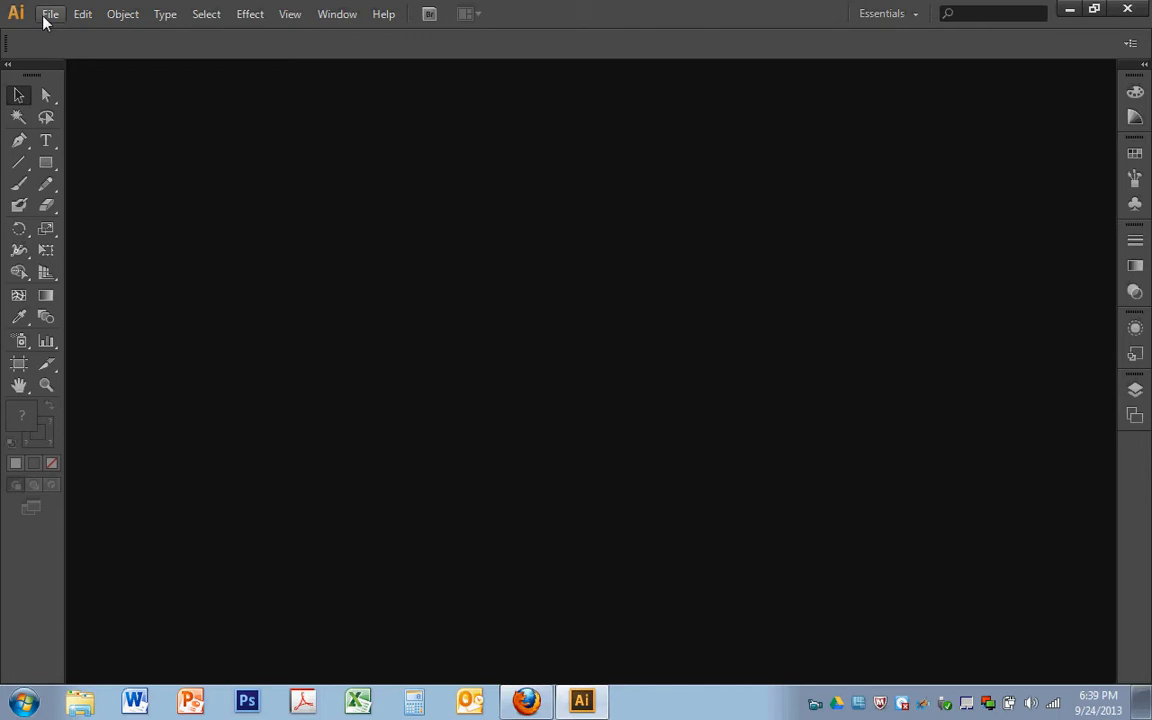
# Create a new one-artboard document at Letter size in inches with portrait orientation, 8.5 in wide by 11 in high
pyautogui.click(49, 17)
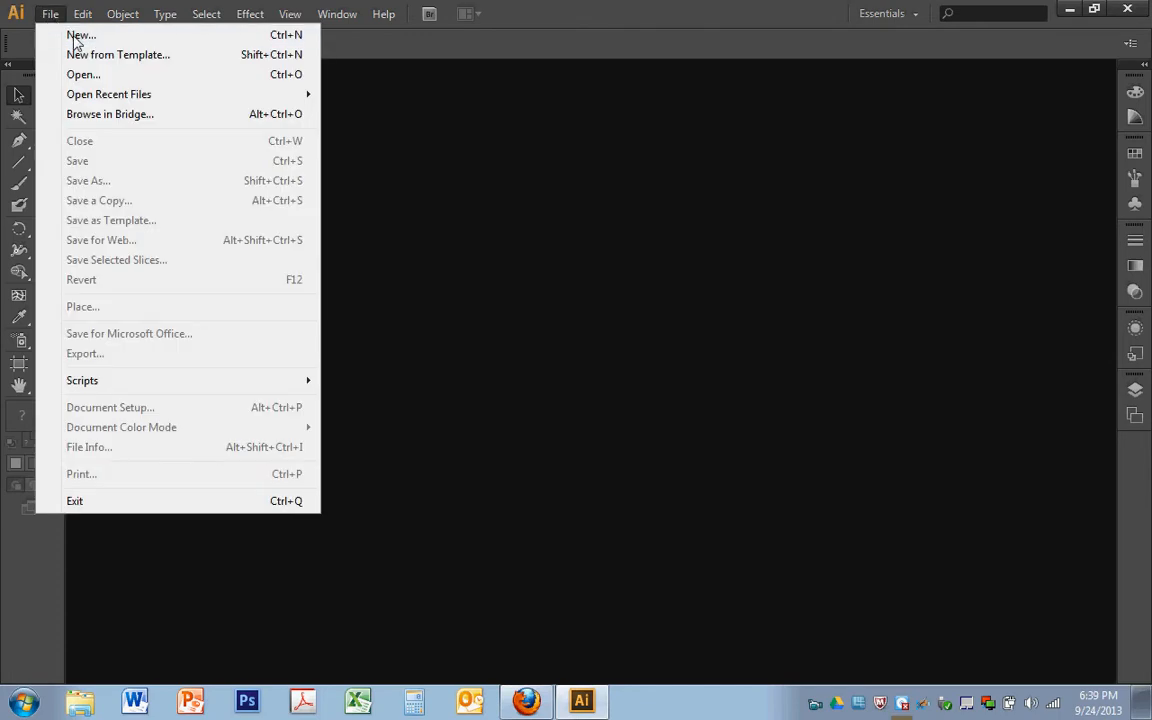
pyautogui.click(75, 38)
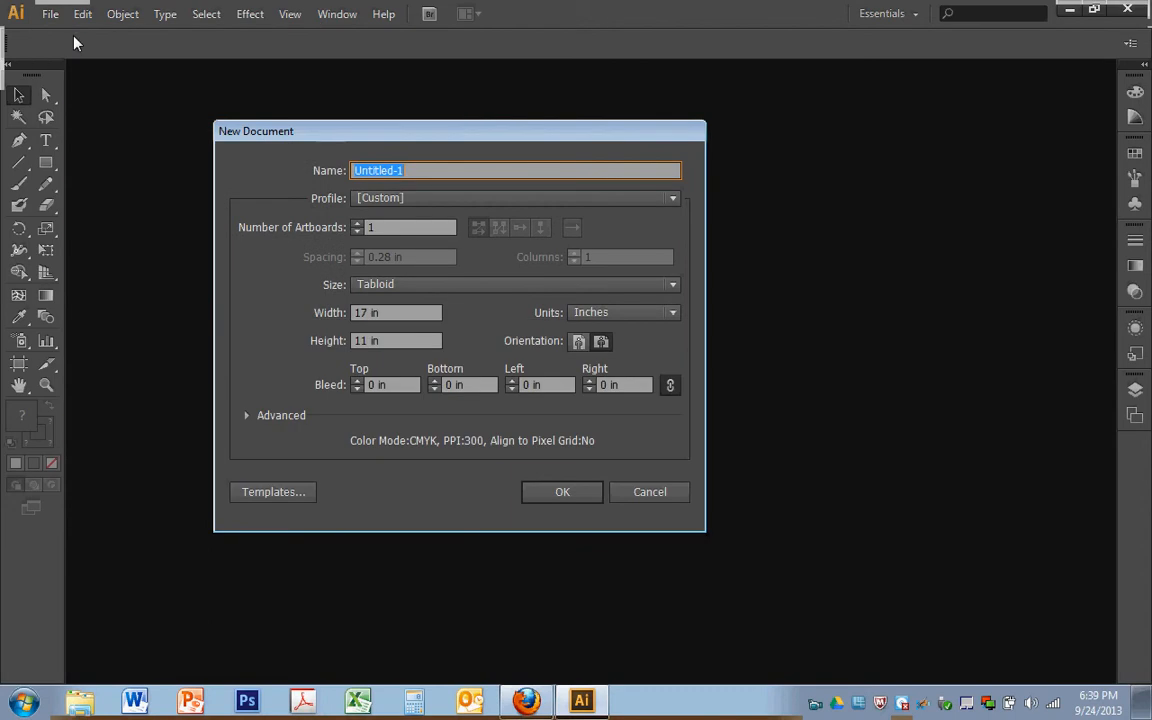
pyautogui.click(408, 199)
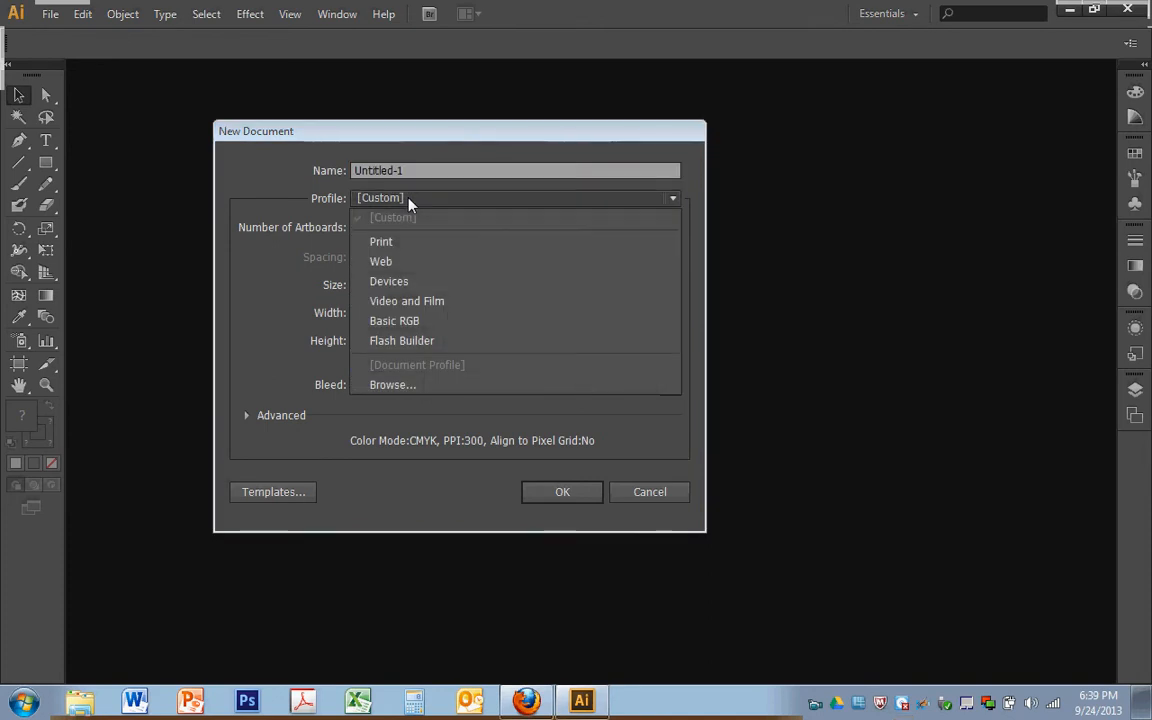
pyautogui.click(408, 199)
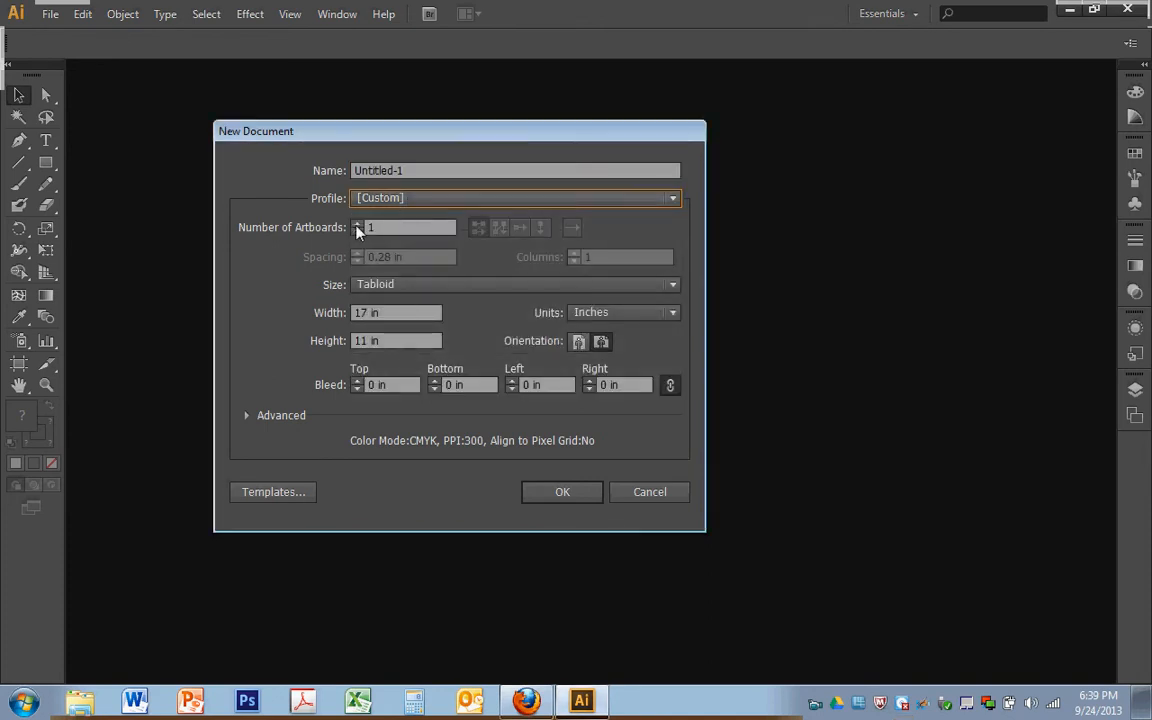
pyautogui.click(382, 289)
pyautogui.click(385, 328)
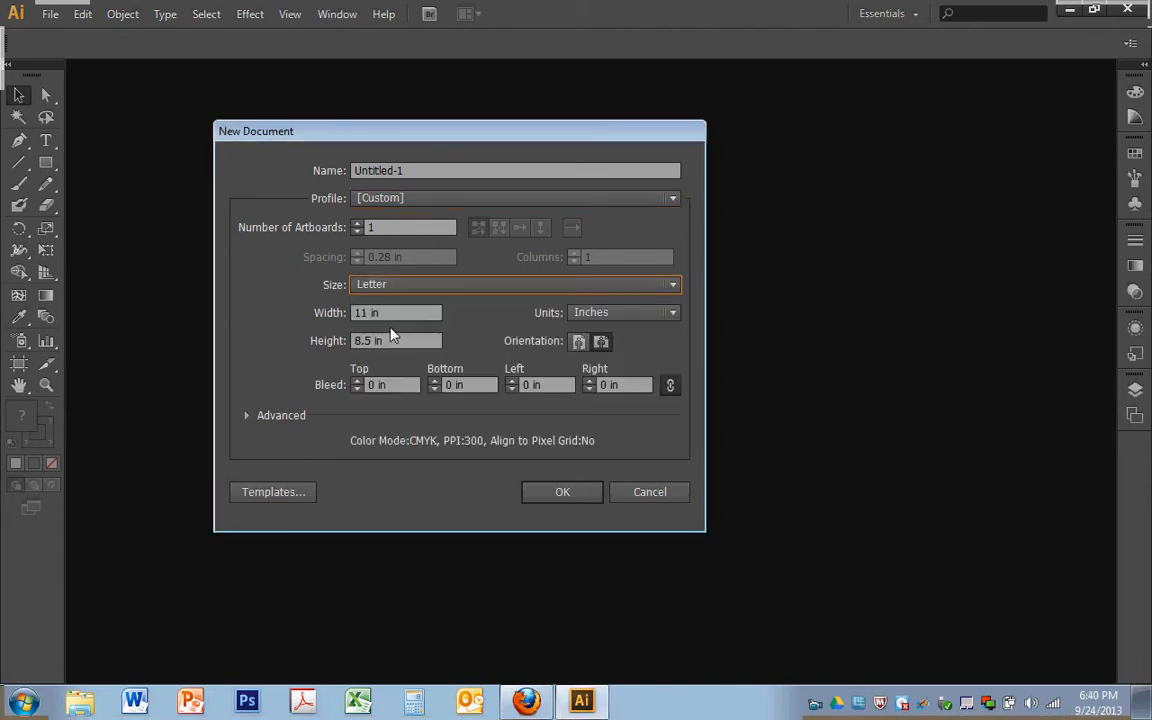
pyautogui.click(588, 316)
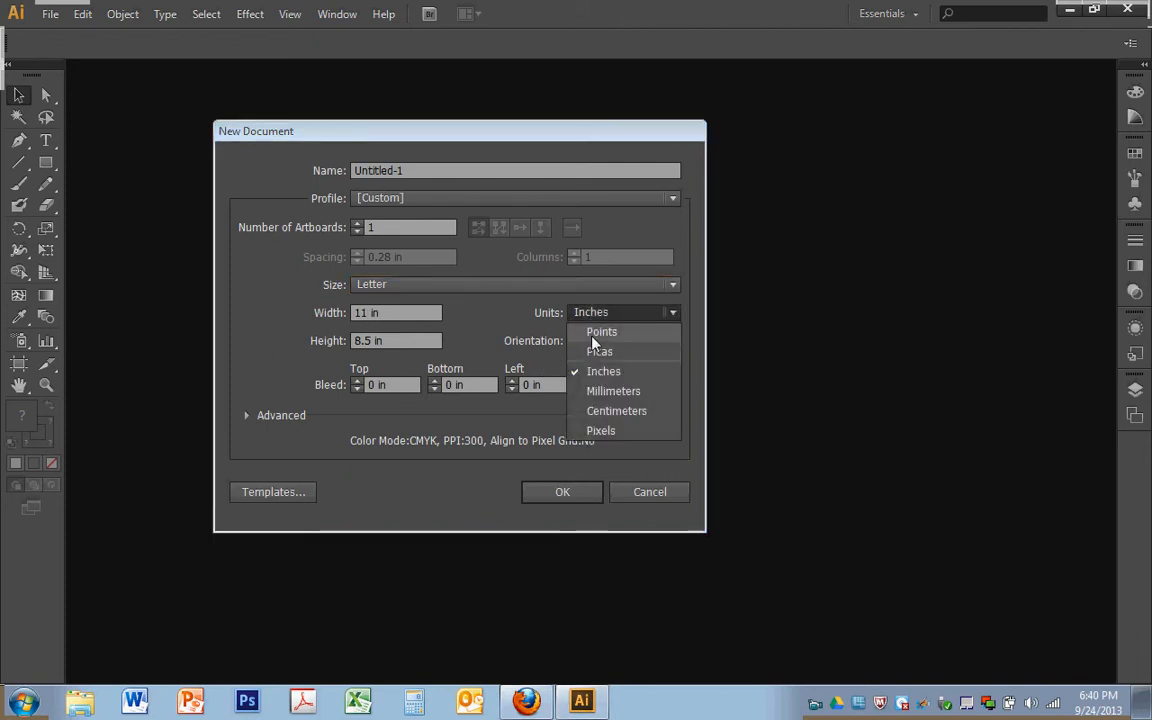
pyautogui.click(596, 374)
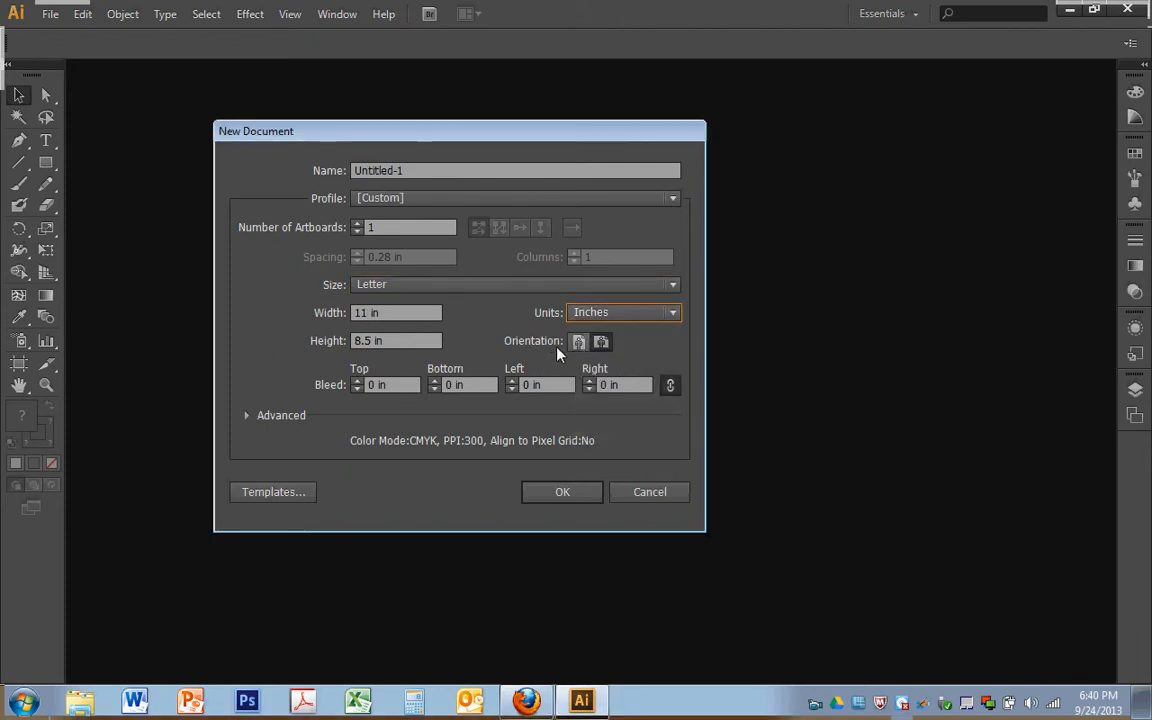
pyautogui.click(579, 342)
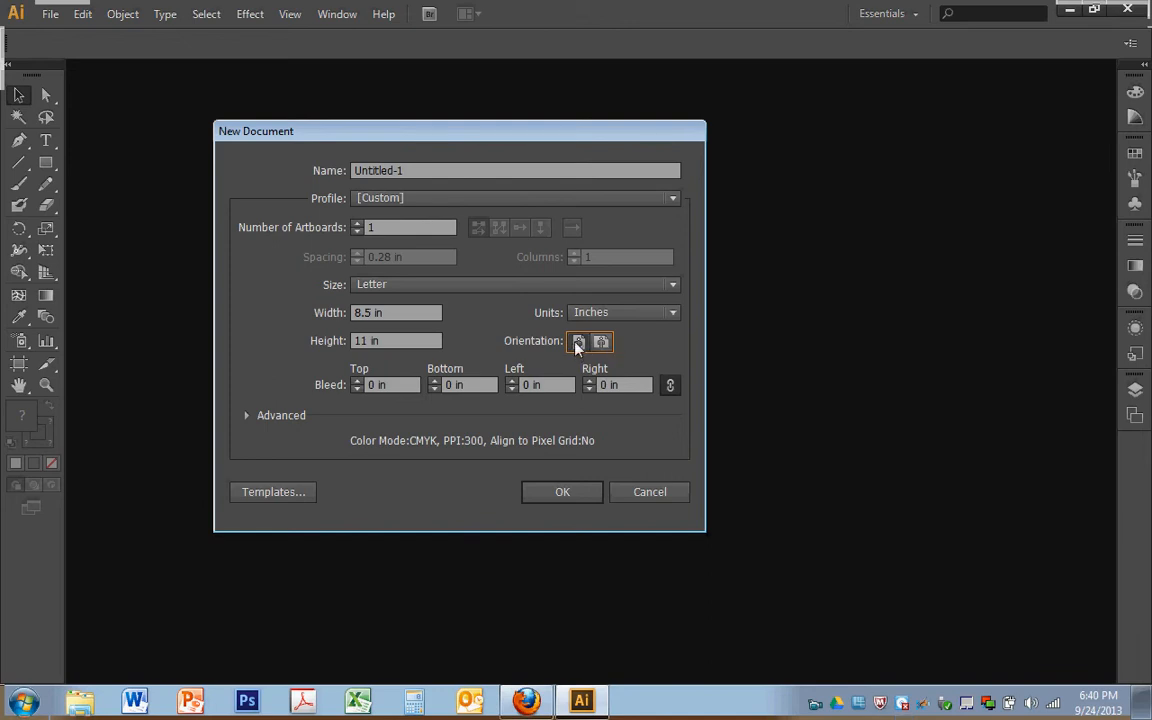
pyautogui.click(566, 496)
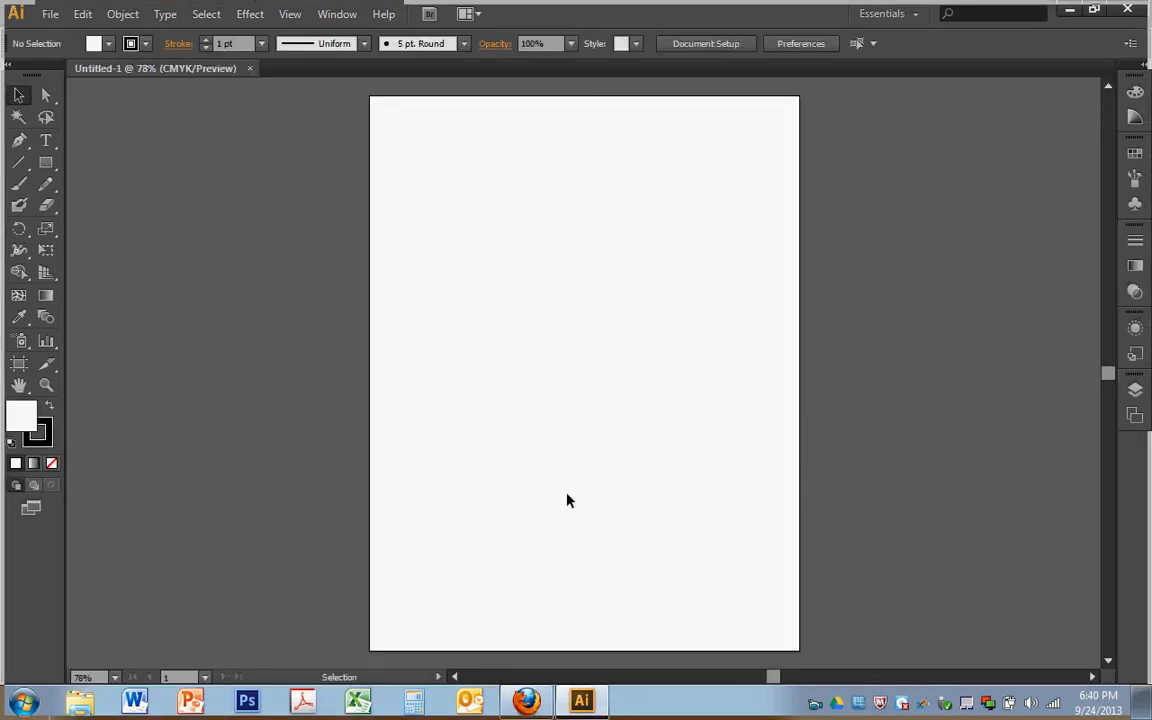
# Tear off the group of shape tools as a floating set and place it beside the artboard
pyautogui.click(50, 168)
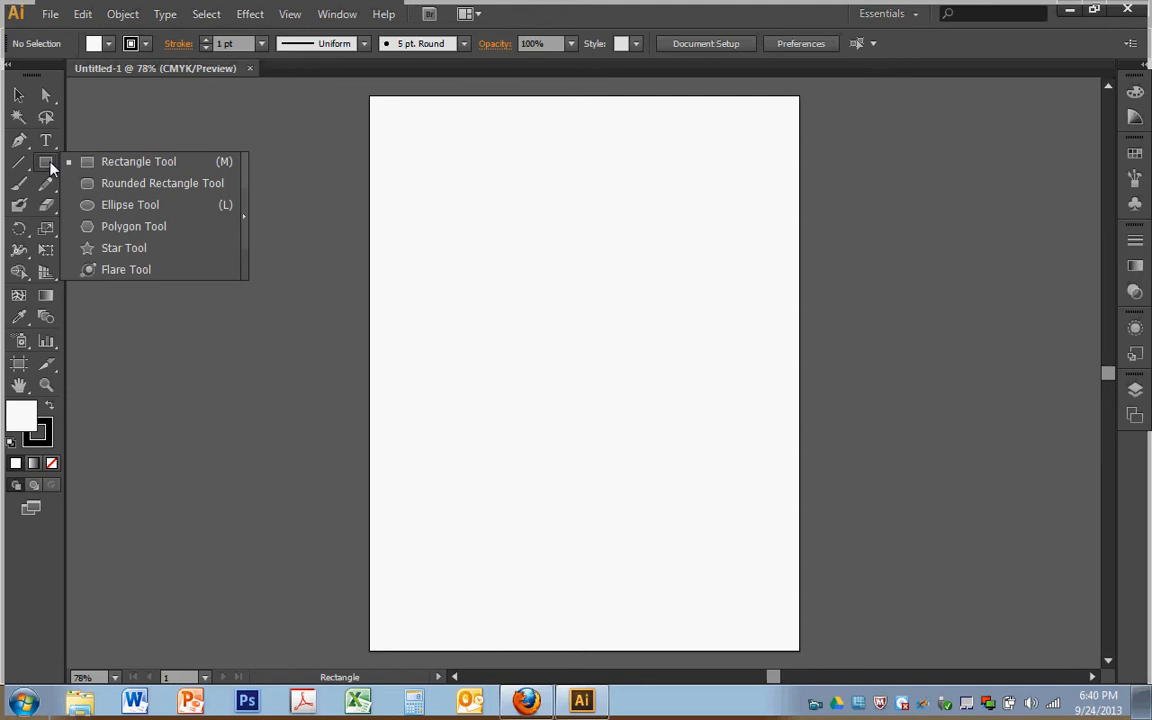
pyautogui.click(153, 129)
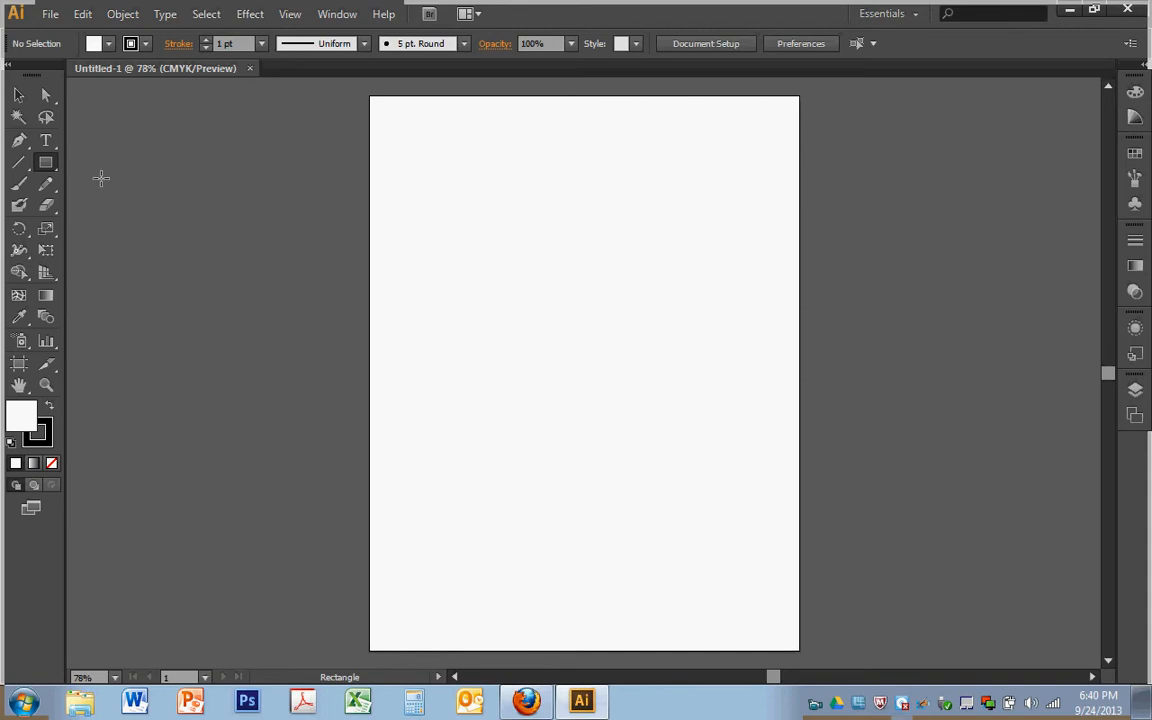
pyautogui.click(46, 164)
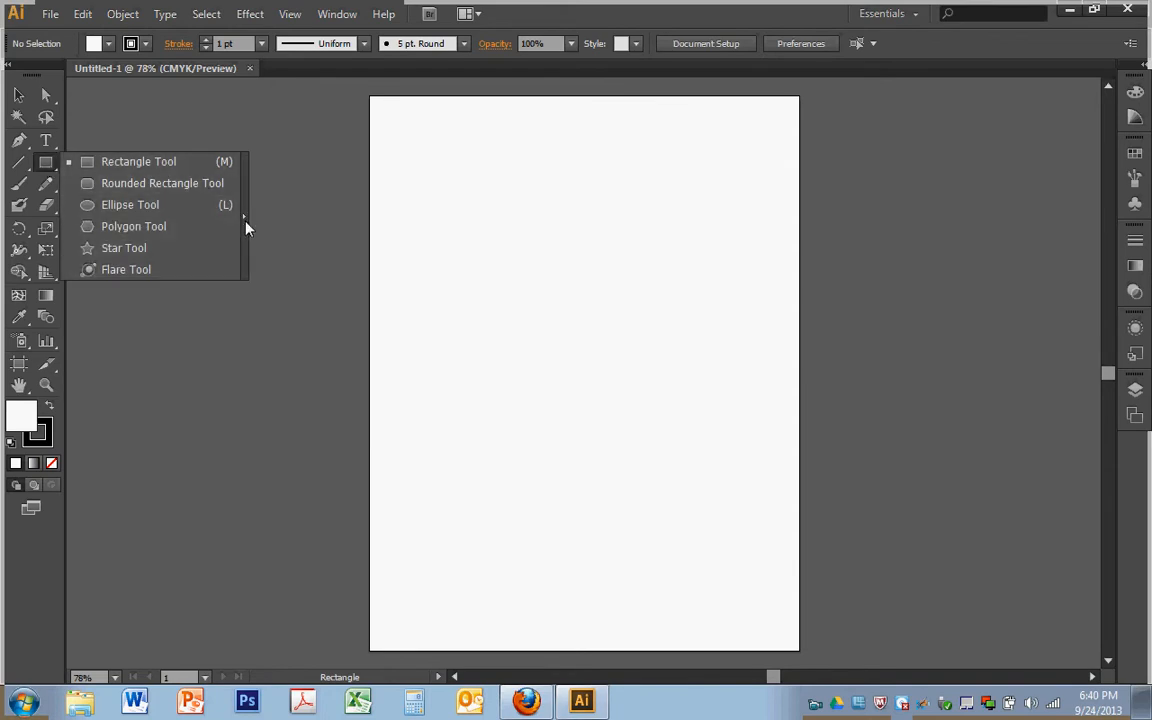
pyautogui.click(245, 220)
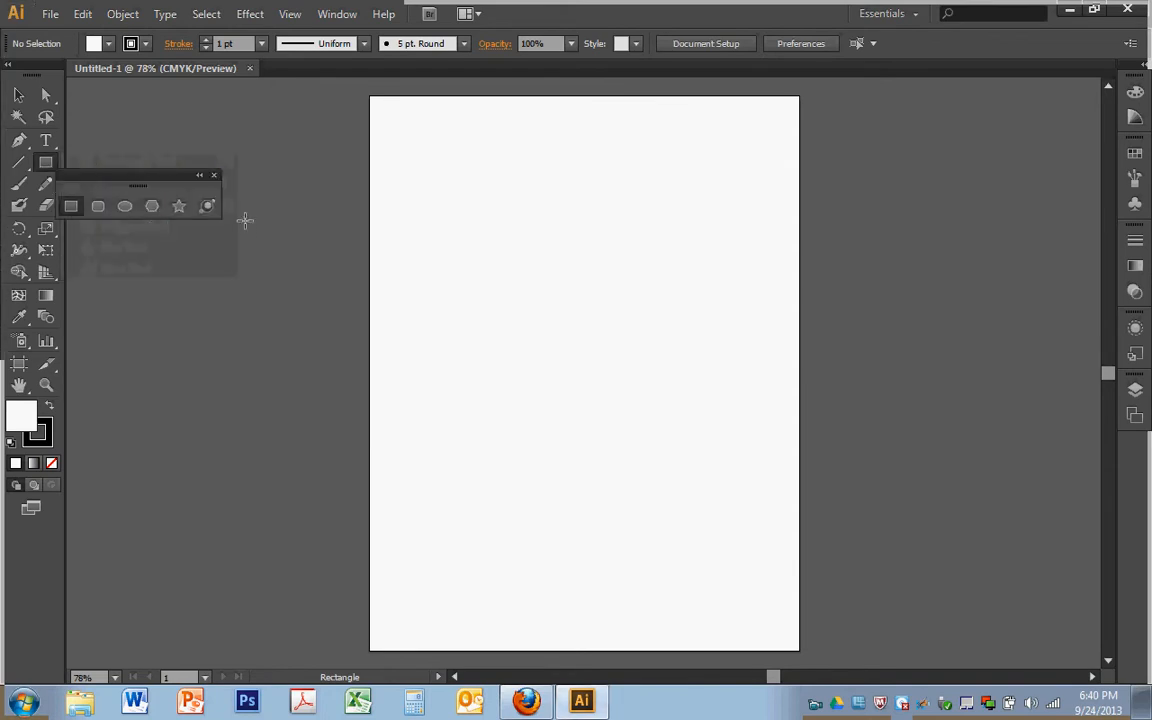
pyautogui.click(216, 173)
pyautogui.moveTo(175, 116); pyautogui.dragTo(175, 117)
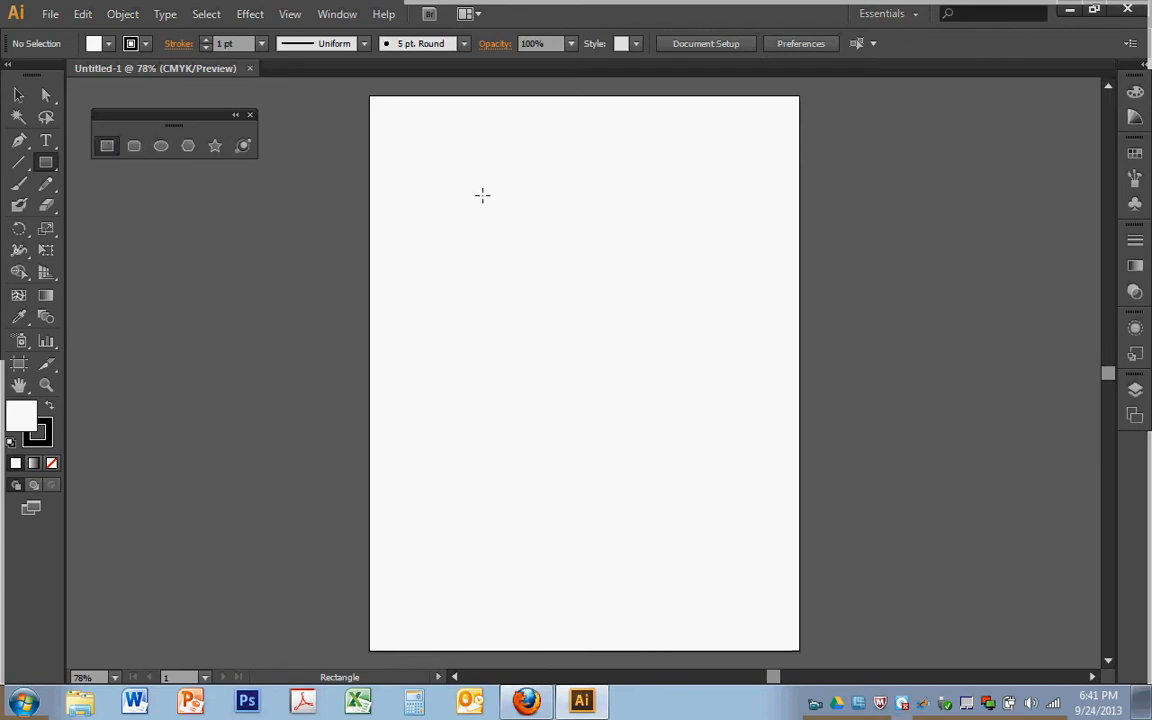
# Draw a square from its centre in the upper-left part of the page and fill it yellow
pyautogui.moveTo(455, 191); pyautogui.dragTo(507, 267)
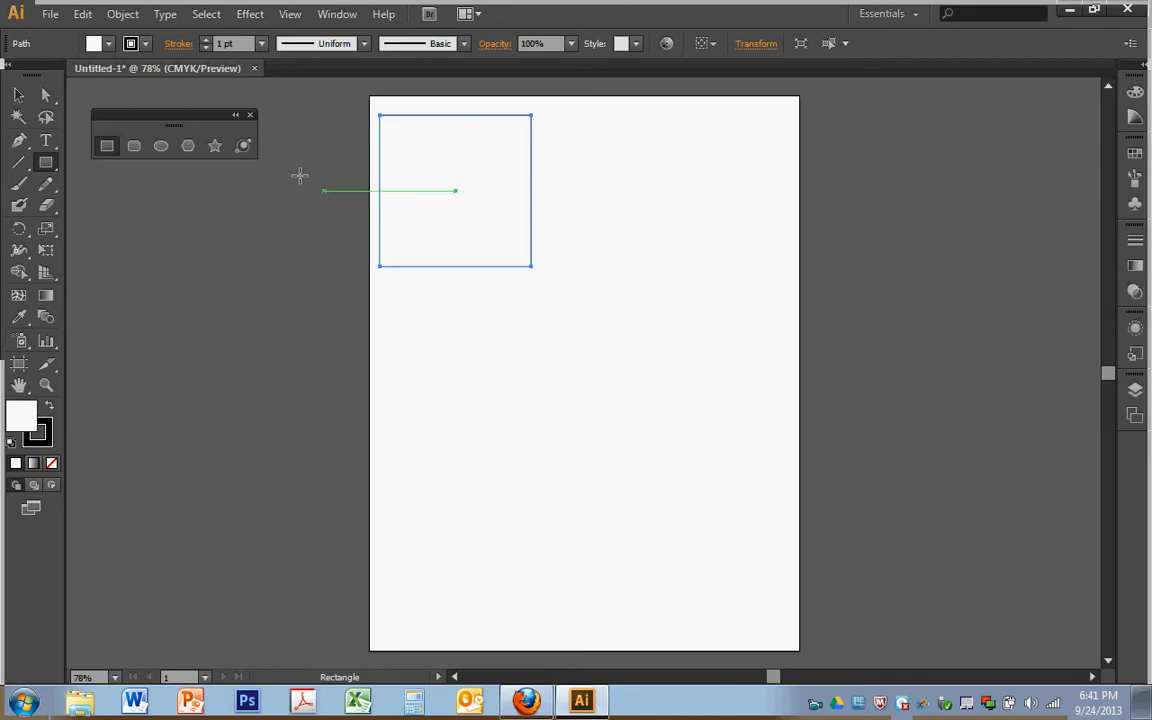
pyautogui.click(109, 44)
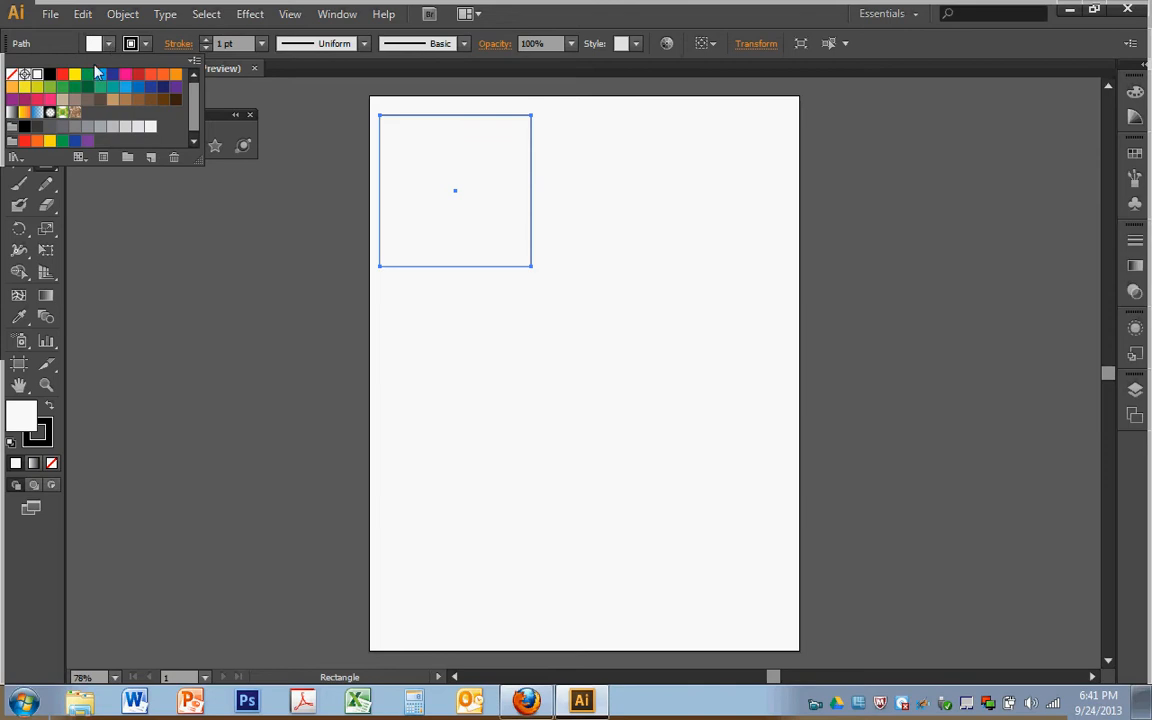
pyautogui.click(75, 75)
# Give the yellow square a light blue stroke with a weight of 10 pt
pyautogui.click(146, 44)
pyautogui.click(146, 44)
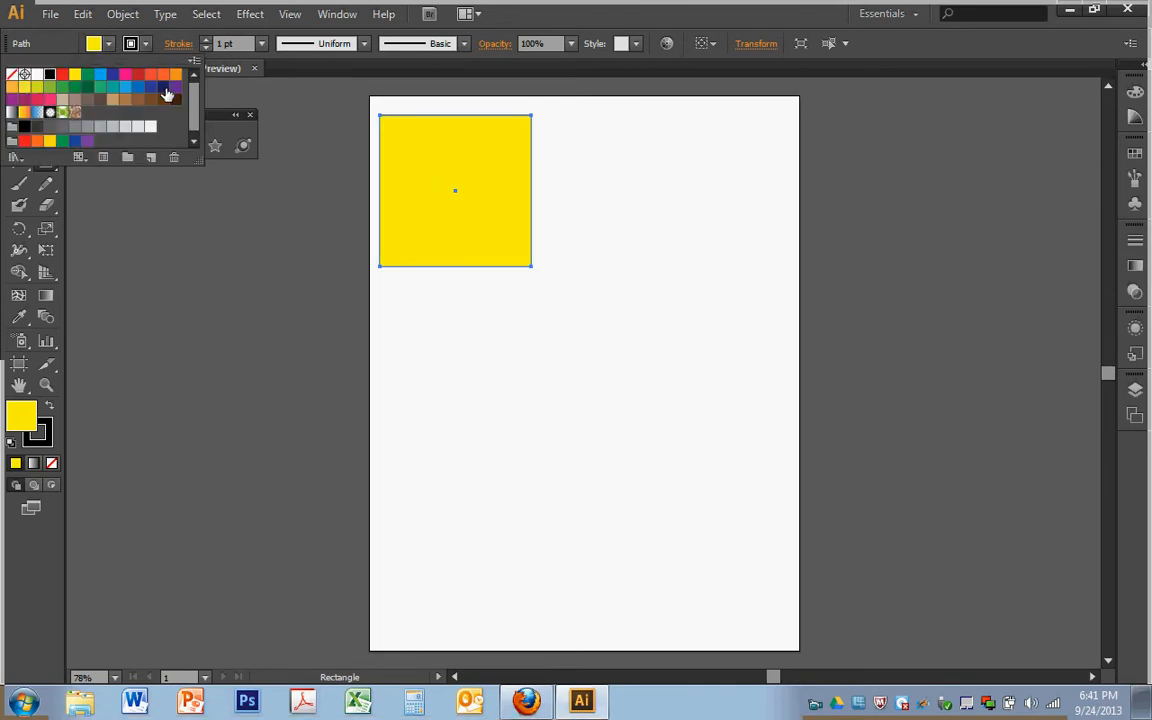
pyautogui.click(164, 88)
pyautogui.click(150, 88)
pyautogui.click(125, 87)
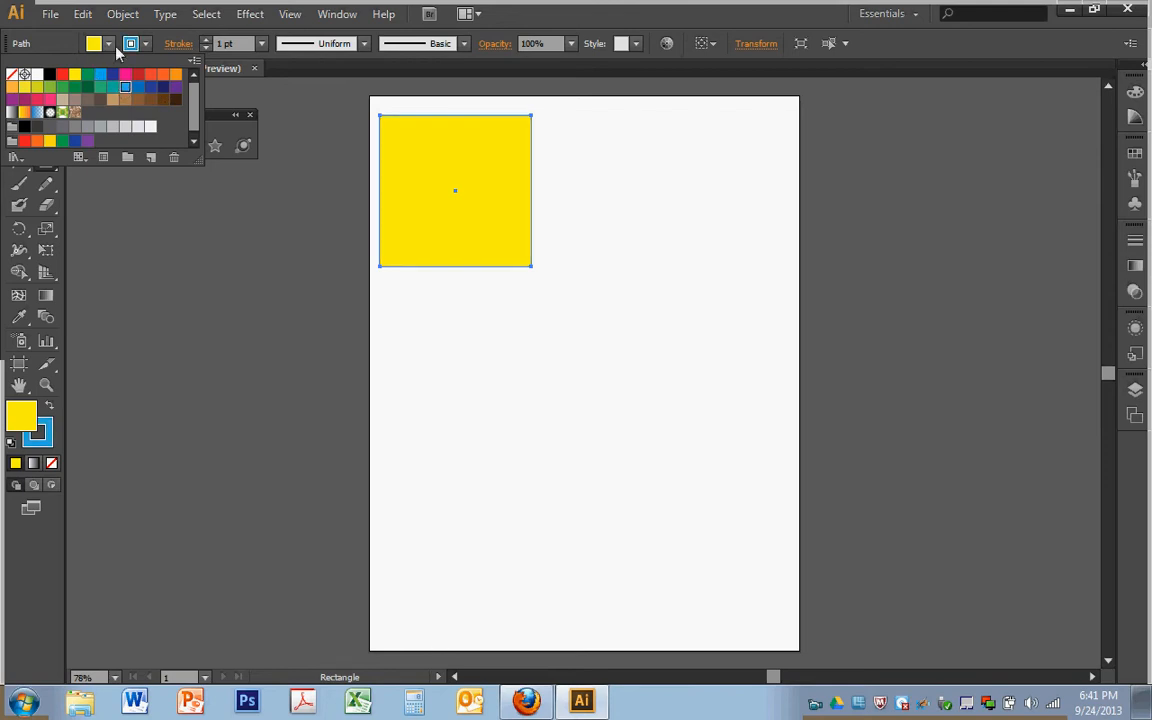
pyautogui.click(204, 41)
pyautogui.click(204, 41)
pyautogui.click(204, 41)
pyautogui.click(204, 41)
pyautogui.click(204, 41)
pyautogui.click(204, 41)
pyautogui.click(204, 41)
pyautogui.click(204, 41)
pyautogui.click(204, 41)
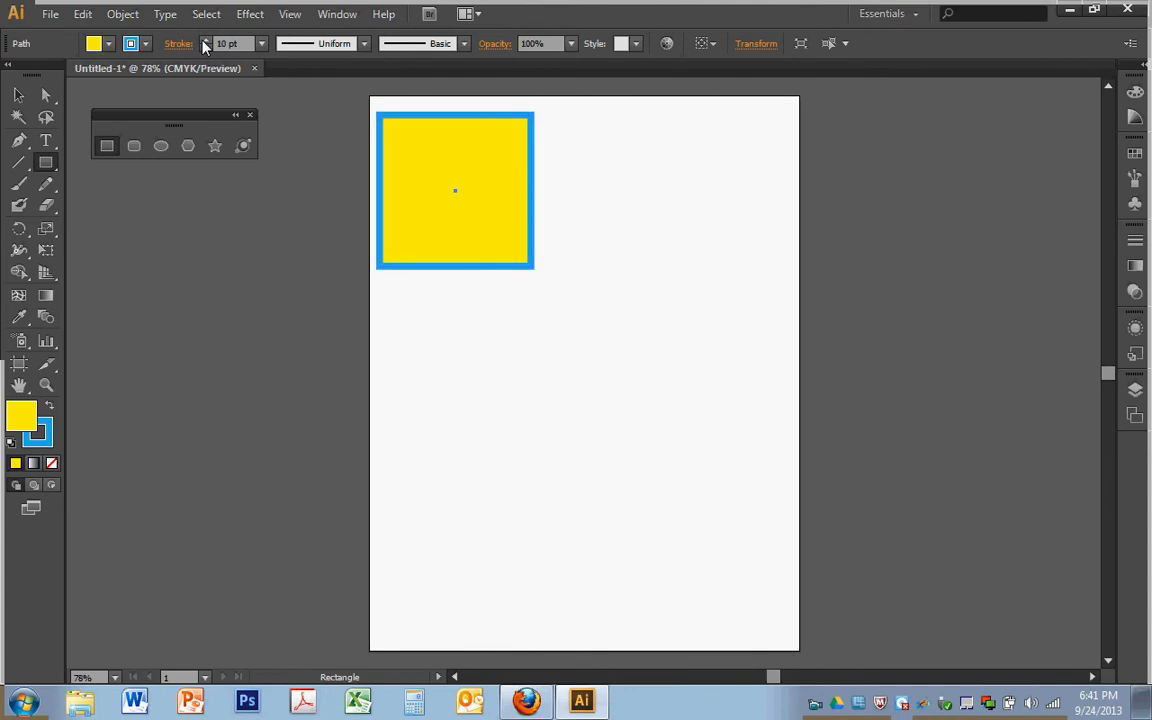
# Draw a wide rounded rectangle with large corner radii below the square, adjusting the corner rounding while drawing, and delete it
pyautogui.click(134, 147)
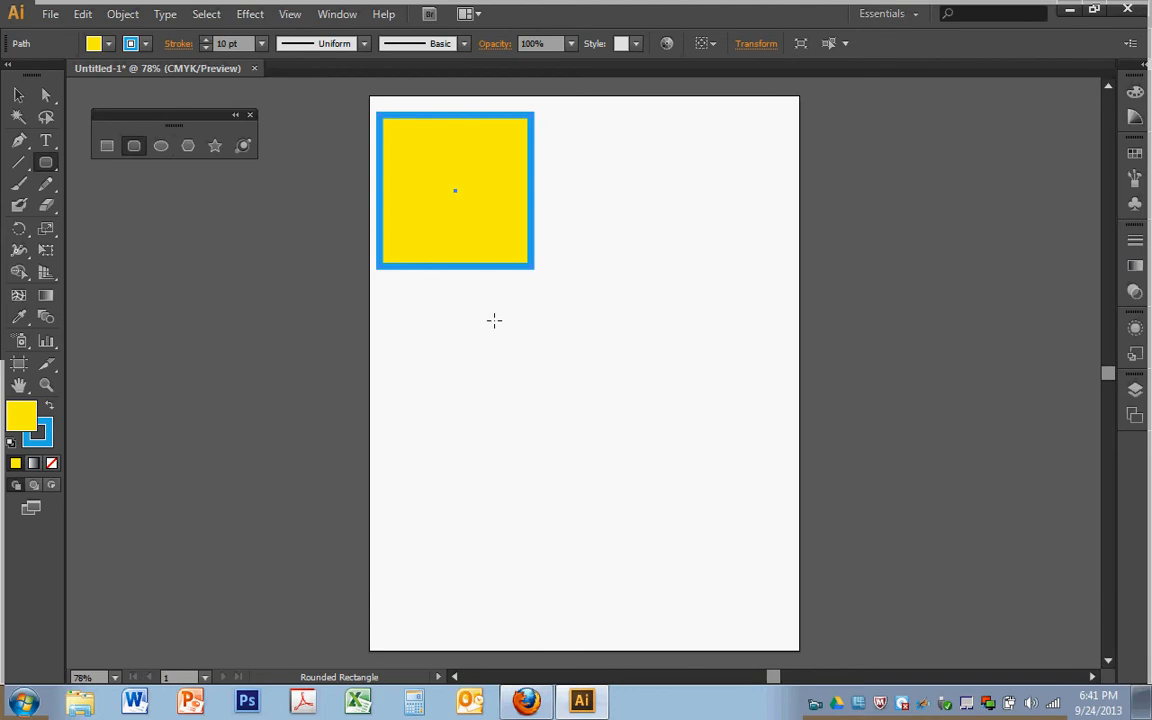
pyautogui.moveTo(494, 320); pyautogui.dragTo(767, 428)
pyautogui.press('Left')
pyautogui.press('Up')
pyautogui.press('Up')
pyautogui.press('Up')
pyautogui.press('Up')
pyautogui.press('Up')
pyautogui.press('Up')
pyautogui.press('Up')
pyautogui.press('Up')
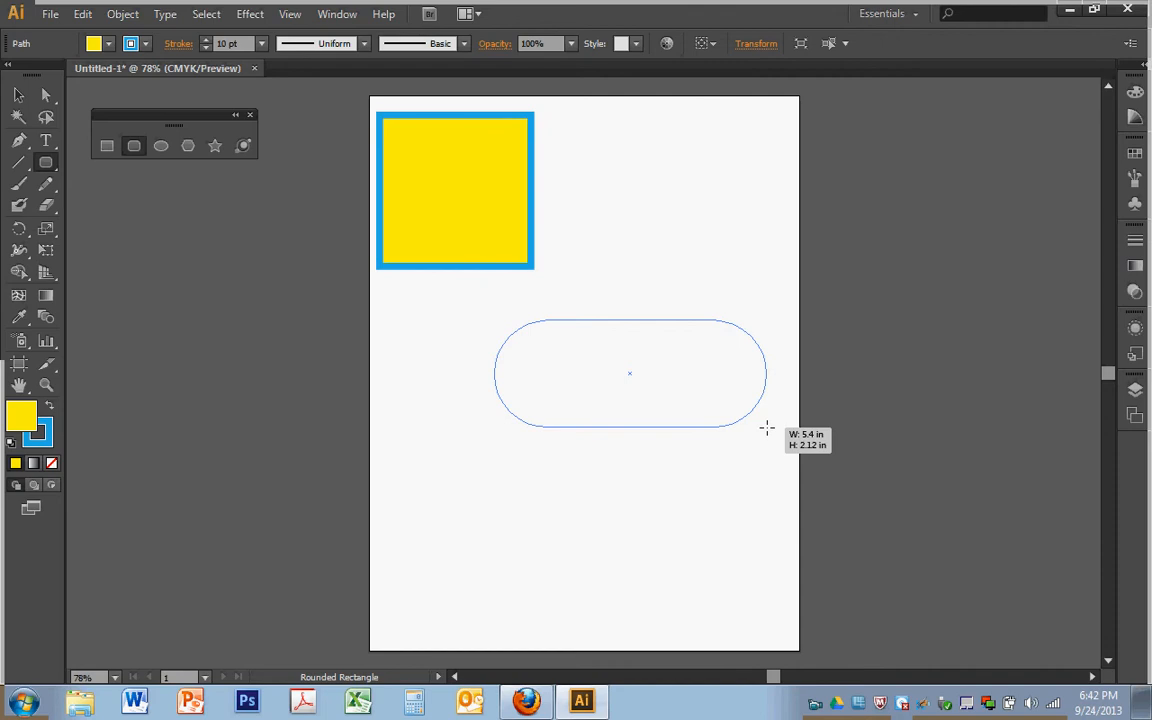
pyautogui.press('Left')
pyautogui.moveTo(767, 428)
pyautogui.mouseDown()
pyautogui.moveTo(689, 401)
pyautogui.moveTo(684, 455)
pyautogui.moveTo(742, 457)
pyautogui.mouseUp()
pyautogui.press('Right')
pyautogui.press('Left')
pyautogui.press('Right')
pyautogui.press('Left')
pyautogui.press('Right')
pyautogui.press('Left')
pyautogui.press('Right')
pyautogui.press('Left')
pyautogui.press('Right')
pyautogui.press('Left')
pyautogui.press('Right')
pyautogui.press('Left')
pyautogui.press('Right')
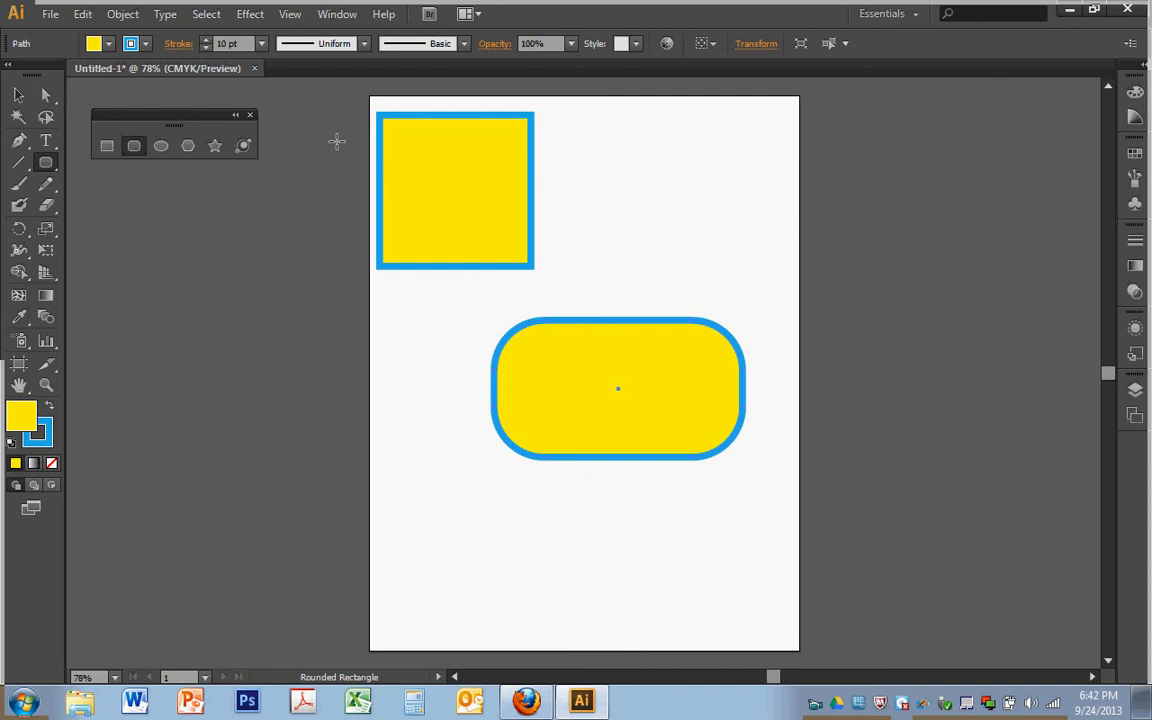
pyautogui.press('Delete')
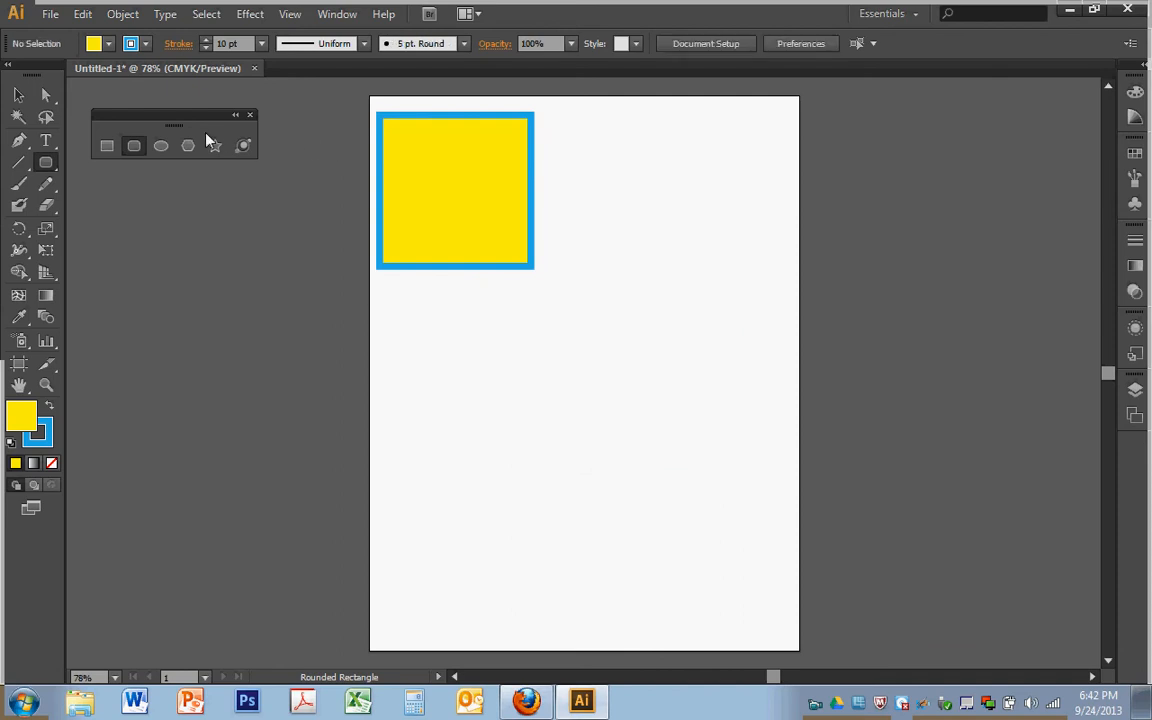
# Delete the yellow square from the page
pyautogui.click(18, 97)
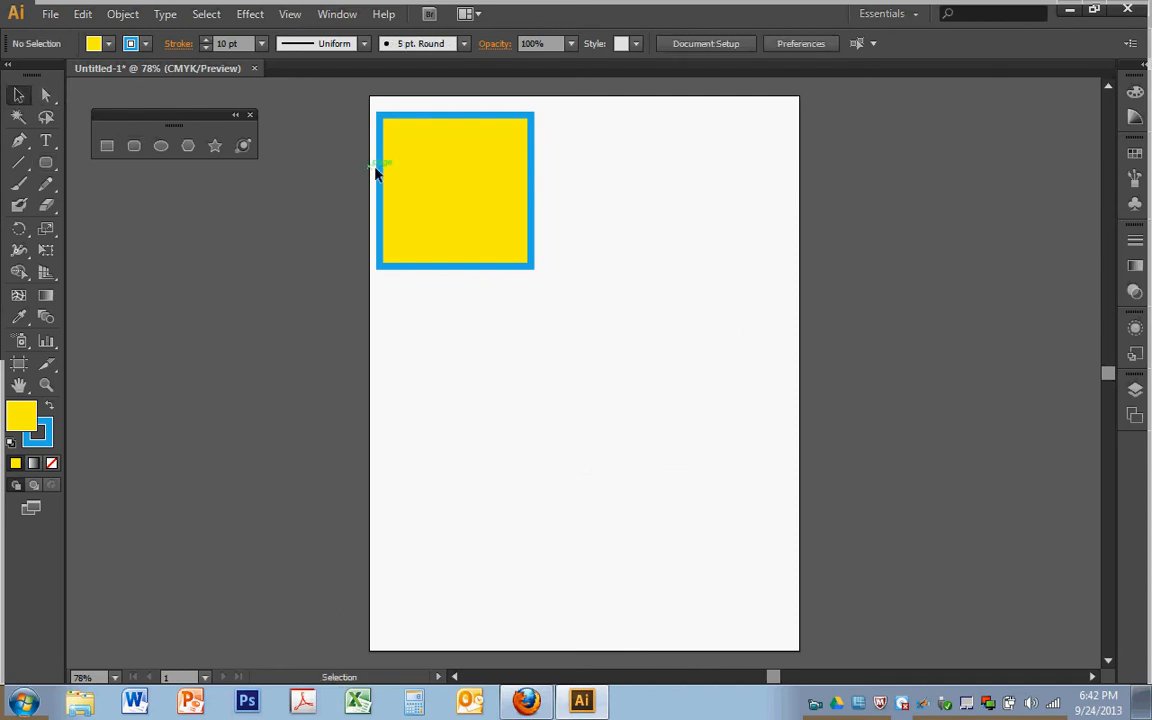
pyautogui.click(411, 172)
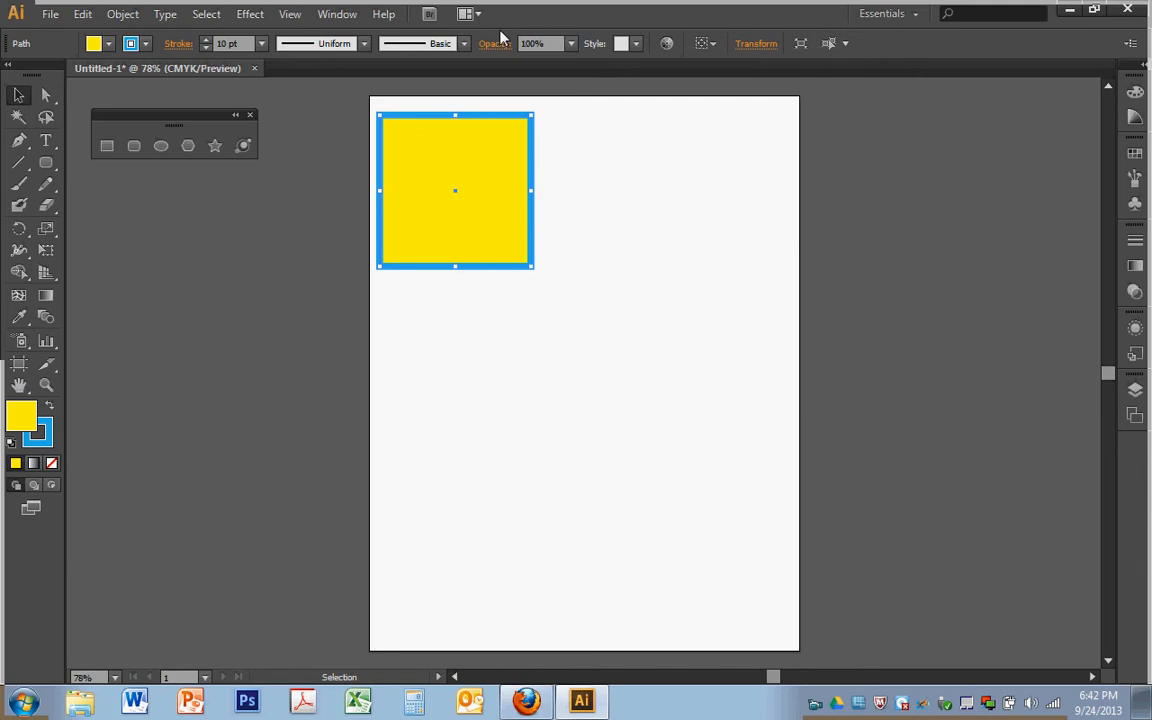
pyautogui.press('Delete')
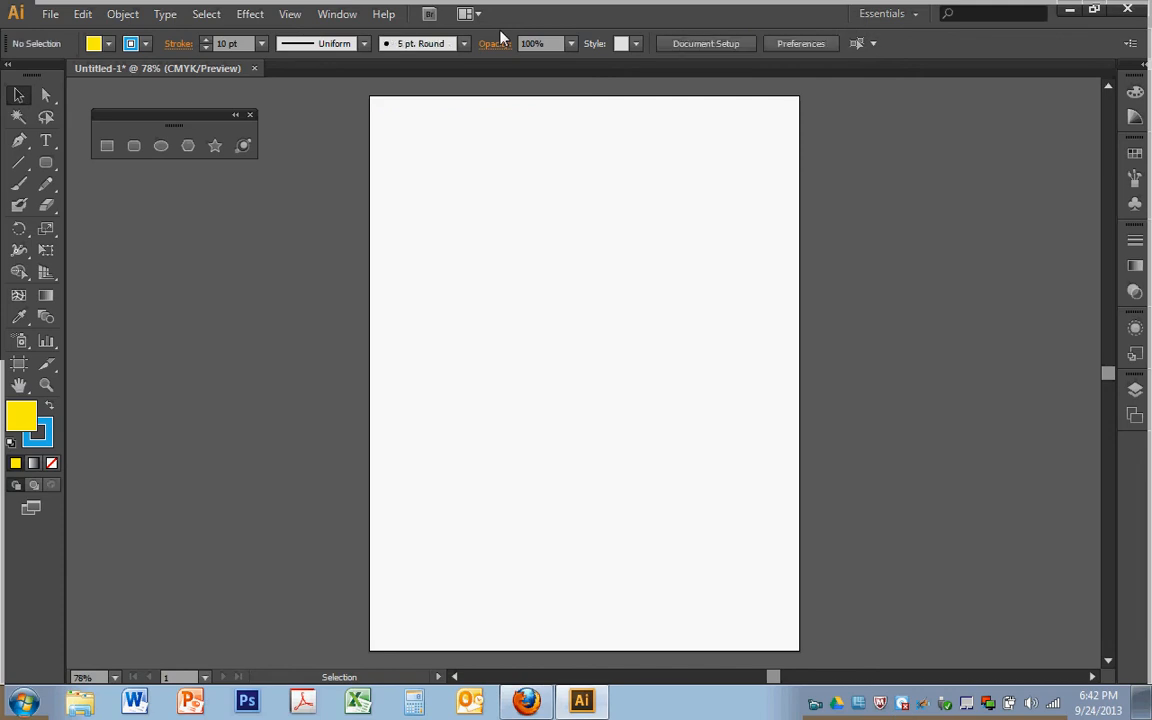
# Draw a circle from its centre in the upper-left part of the page with the Ellipse tool
pyautogui.click(161, 146)
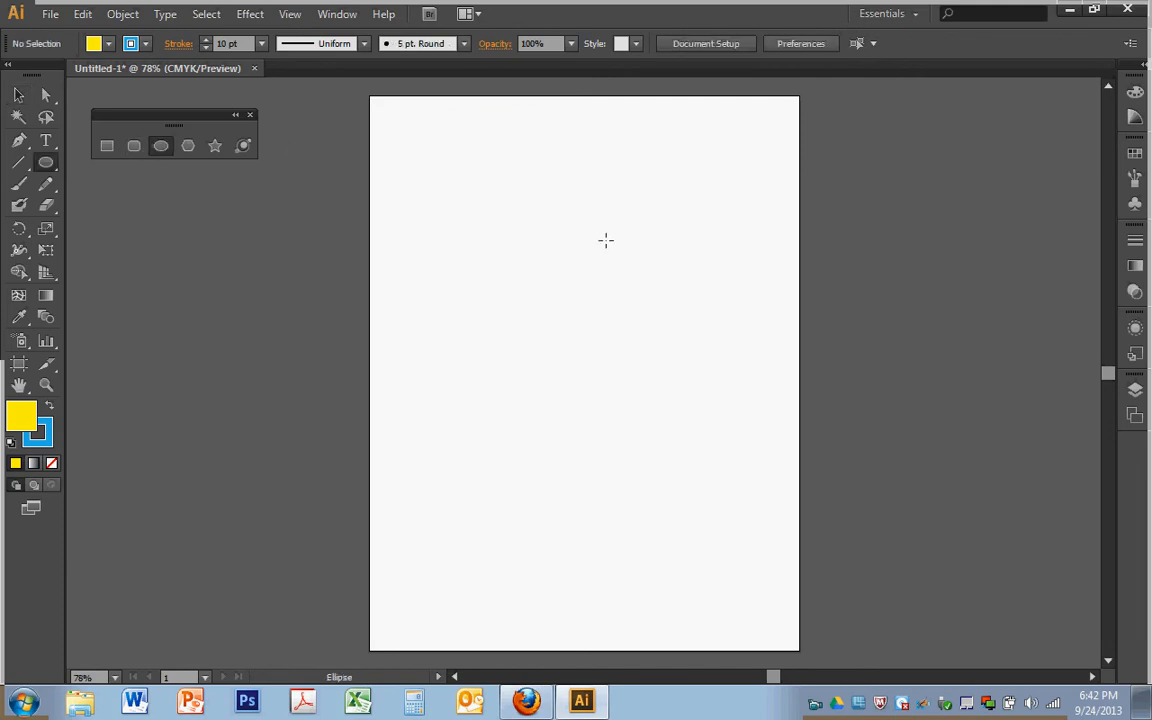
pyautogui.moveTo(491, 178)
pyautogui.mouseDown()
pyautogui.moveTo(545, 238)
pyautogui.moveTo(722, 273)
pyautogui.moveTo(747, 260)
pyautogui.moveTo(591, 404)
pyautogui.moveTo(440, 226)
pyautogui.moveTo(725, 288)
pyautogui.moveTo(717, 411)
pyautogui.moveTo(480, 303)
pyautogui.moveTo(585, 274)
pyautogui.moveTo(715, 402)
pyautogui.moveTo(604, 360)
pyautogui.moveTo(578, 306)
pyautogui.moveTo(635, 365)
pyautogui.moveTo(521, 218)
pyautogui.moveTo(589, 273)
pyautogui.moveTo(552, 244)
pyautogui.mouseUp()
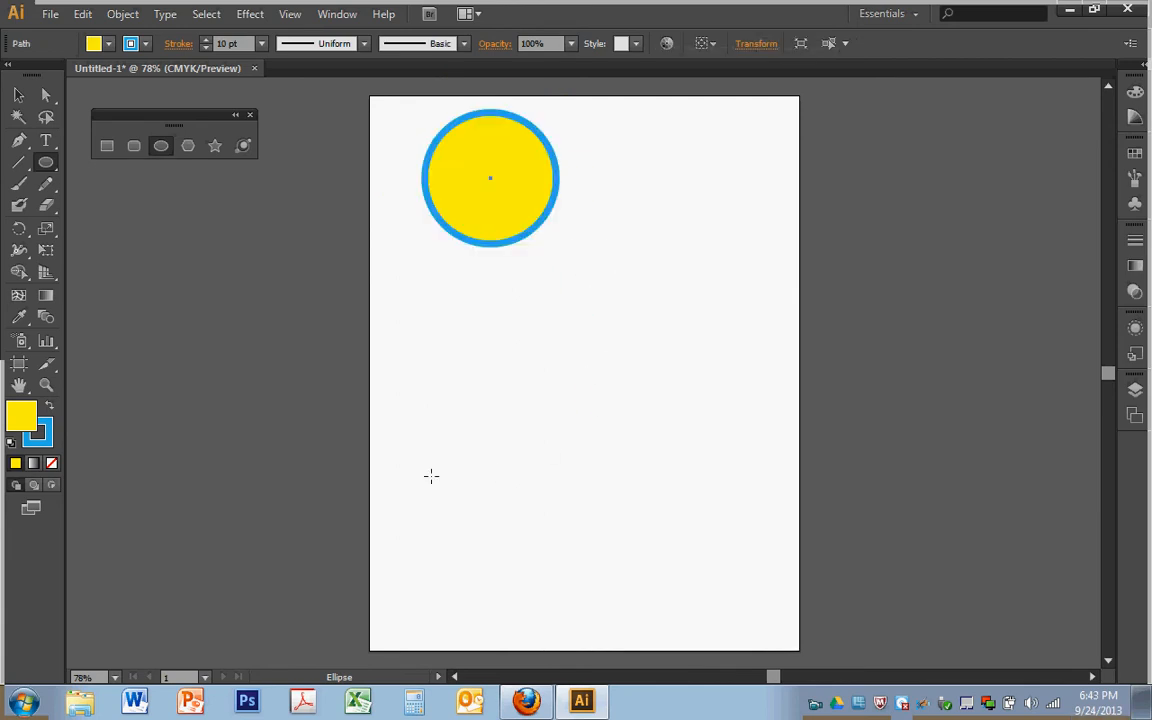
# Draw a ten-sided polygon below the circle, varying the number of sides while drawing, and undo it
pyautogui.click(194, 148)
pyautogui.moveTo(551, 420)
pyautogui.mouseDown()
pyautogui.moveTo(660, 506)
pyautogui.moveTo(579, 455)
pyautogui.moveTo(635, 489)
pyautogui.moveTo(607, 481)
pyautogui.moveTo(663, 526)
pyautogui.moveTo(620, 514)
pyautogui.moveTo(550, 463)
pyautogui.moveTo(644, 517)
pyautogui.moveTo(594, 486)
pyautogui.moveTo(584, 463)
pyautogui.moveTo(627, 519)
pyautogui.moveTo(463, 337)
pyautogui.moveTo(609, 452)
pyautogui.moveTo(668, 512)
pyautogui.moveTo(576, 442)
pyautogui.moveTo(669, 527)
pyautogui.moveTo(600, 487)
pyautogui.moveTo(653, 525)
pyautogui.moveTo(638, 491)
pyautogui.moveTo(700, 541)
pyautogui.moveTo(609, 470)
pyautogui.moveTo(694, 530)
pyautogui.moveTo(533, 432)
pyautogui.moveTo(568, 501)
pyautogui.moveTo(609, 463)
pyautogui.moveTo(550, 298)
pyautogui.moveTo(557, 477)
pyautogui.moveTo(622, 427)
pyautogui.moveTo(632, 459)
pyautogui.mouseUp()
pyautogui.press('Up')
pyautogui.press('Up')
pyautogui.press('Up')
pyautogui.press('Up')
pyautogui.press('Up')
pyautogui.press('Up')
pyautogui.press('Up')
pyautogui.press('Up')
pyautogui.press('Down')
pyautogui.press('Down')
pyautogui.press('Down')
pyautogui.press('Down')
pyautogui.press('Down')
pyautogui.press('Down')
pyautogui.press('Down')
pyautogui.press('Down')
pyautogui.press('Down')
pyautogui.press('Down')
pyautogui.press('Down')
pyautogui.press('Up')
pyautogui.press('Up')
pyautogui.press('Up')
pyautogui.press('Up')
pyautogui.press('Up')
pyautogui.press('Down')
pyautogui.press('Down')
pyautogui.press('Up')
pyautogui.press('Up')
pyautogui.press('Up')
pyautogui.press('Up')
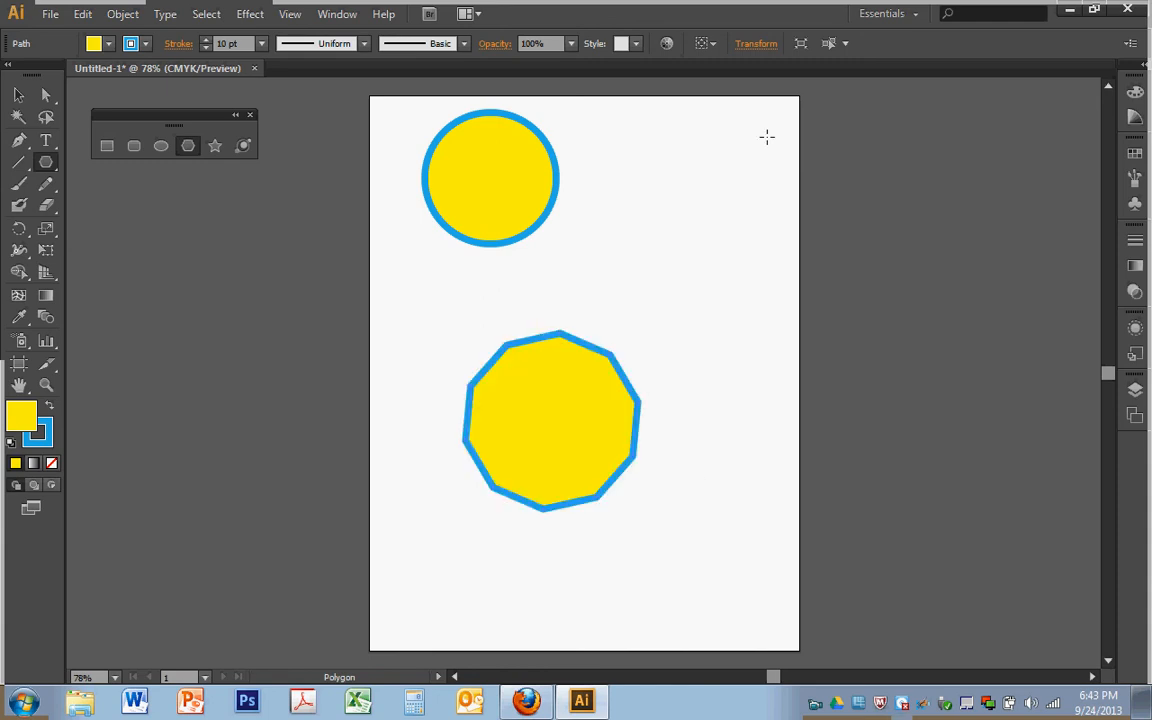
pyautogui.hotkey('ctrl', 'z')
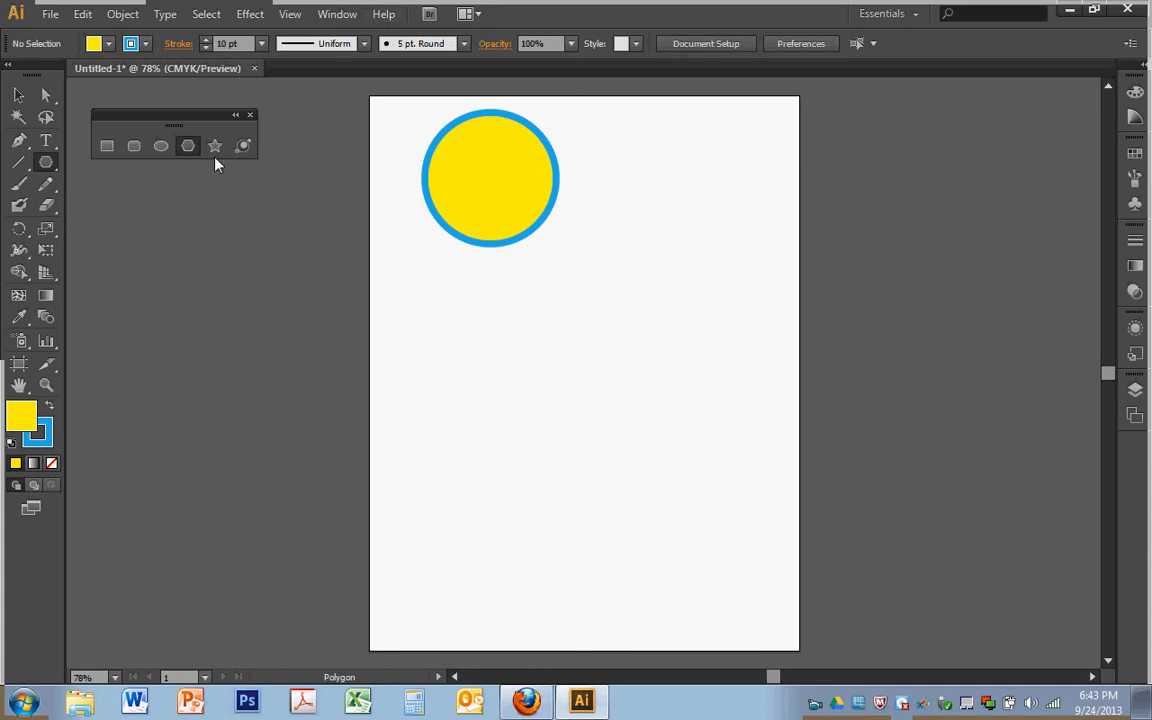
# Draw an eight-pointed star just below the circle, varying the number of points while drawing
pyautogui.moveTo(516, 338)
pyautogui.mouseDown()
pyautogui.moveTo(574, 389)
pyautogui.moveTo(563, 380)
pyautogui.moveTo(566, 407)
pyautogui.moveTo(563, 393)
pyautogui.moveTo(545, 395)
pyautogui.mouseUp()
pyautogui.press('shift')
pyautogui.press('Up')
pyautogui.press('Up')
pyautogui.press('Up')
pyautogui.press('Up')
pyautogui.press('Down')
pyautogui.press('Down')
pyautogui.press('Down')
pyautogui.press('Down')
pyautogui.press('Down')
pyautogui.press('Down')
pyautogui.press('Up')
pyautogui.press('Up')
pyautogui.press('Up')
pyautogui.press('Up')
pyautogui.press('Up')
pyautogui.press('Down')
pyautogui.press('Down')
pyautogui.press('Down')
pyautogui.press('Up')
pyautogui.press('Up')
pyautogui.press('Up')
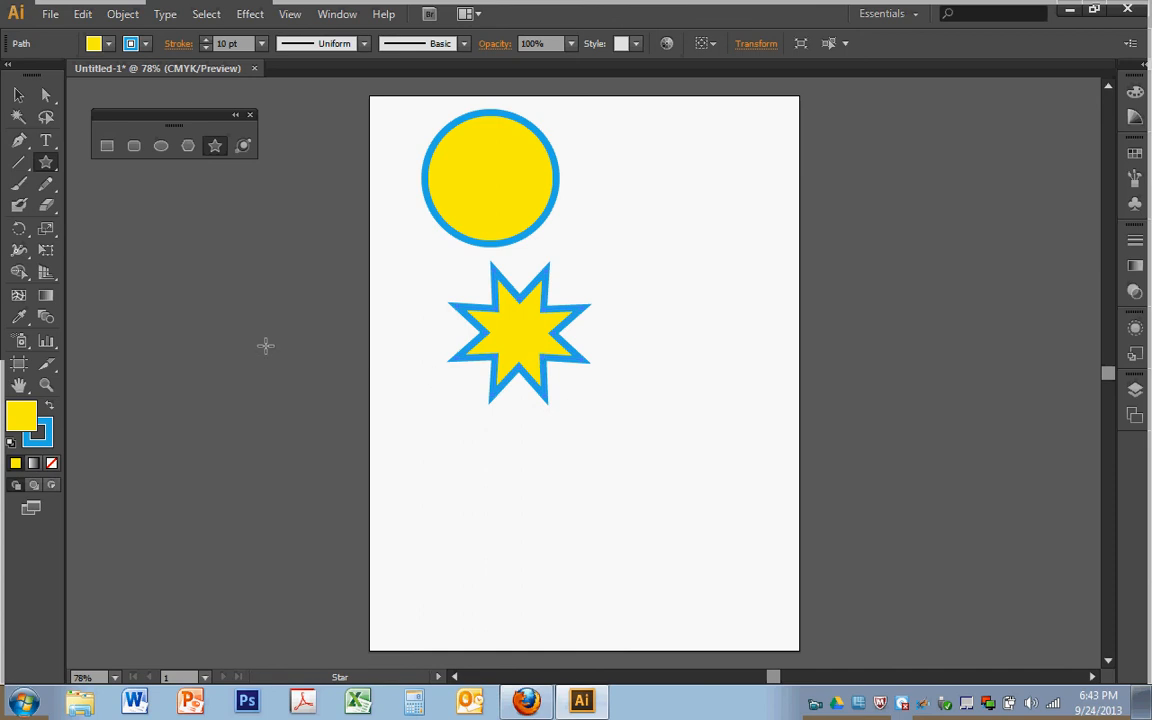